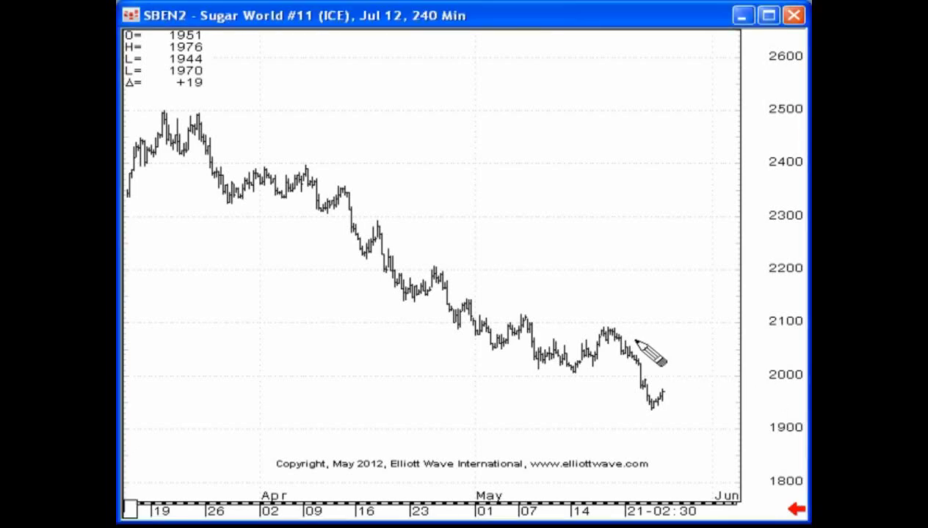
# Draw a blue pen line falling down-right from the recent high on the Sugar 240-minute chart.
pyautogui.moveTo(634, 340)
pyautogui.mouseDown()
pyautogui.moveTo(701, 413)
pyautogui.moveTo(692, 408)
pyautogui.mouseUp()
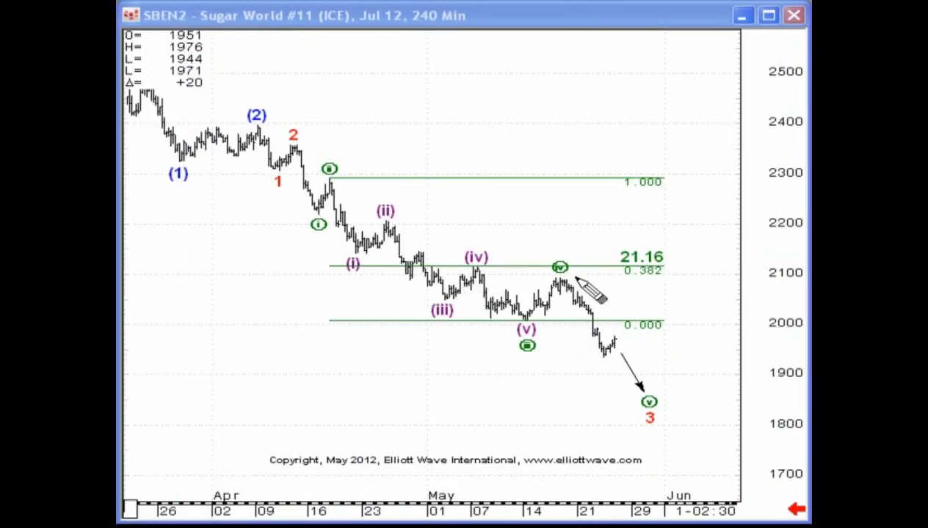
# Mark the wave (iv) peak and the 0.382 level with blue lines, removing the stray trend line.
pyautogui.moveTo(572, 276)
pyautogui.mouseDown()
pyautogui.moveTo(581, 260)
pyautogui.moveTo(571, 232)
pyautogui.mouseUp()
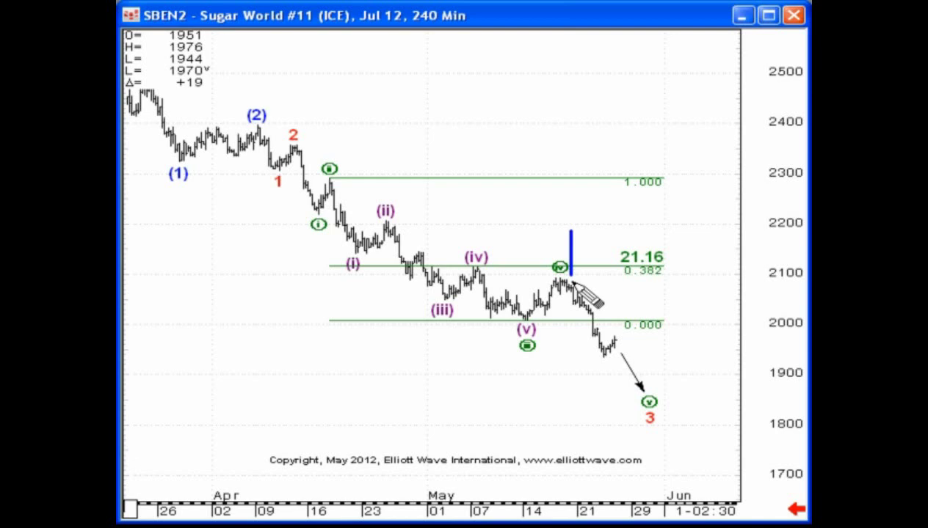
pyautogui.rightClick(572, 242)
pyautogui.click(559, 230)
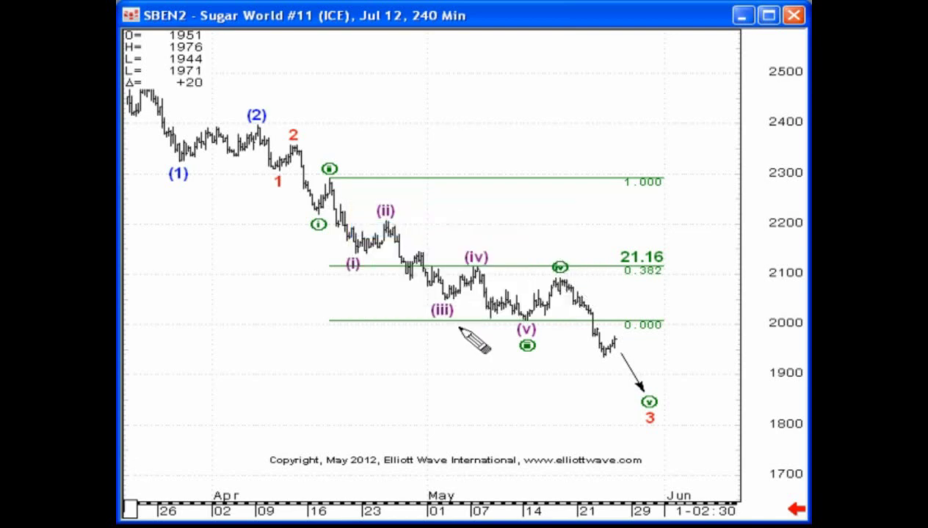
pyautogui.click(513, 334)
pyautogui.moveTo(621, 280); pyautogui.dragTo(670, 280)
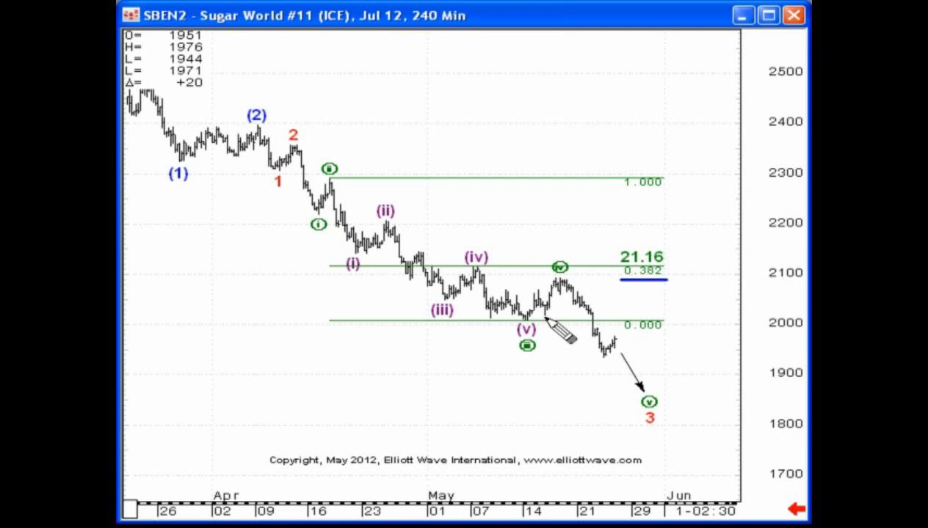
# Draw level lines from the (iv) peak and (iii) low, and trace the rise-and-fall through circled iv.
pyautogui.moveTo(469, 268); pyautogui.dragTo(532, 266)
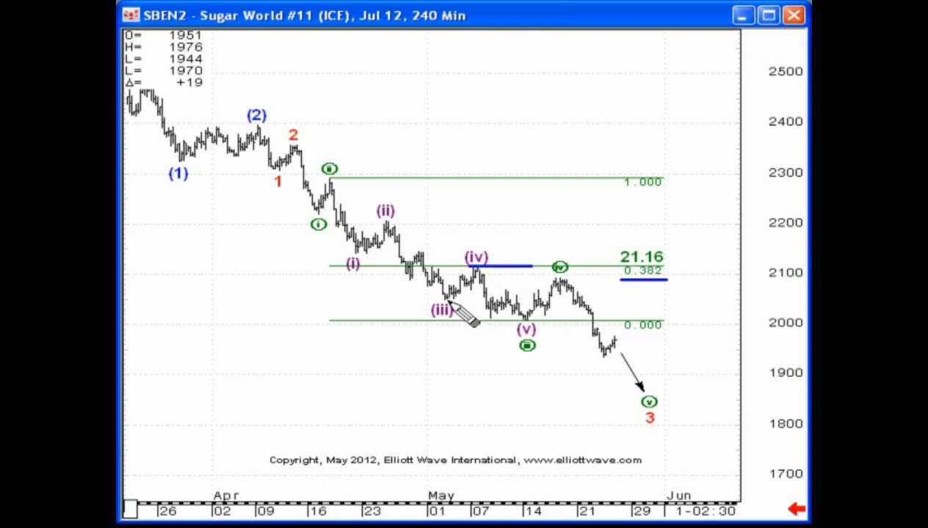
pyautogui.moveTo(444, 300)
pyautogui.mouseDown()
pyautogui.moveTo(578, 287)
pyautogui.moveTo(643, 301)
pyautogui.mouseUp()
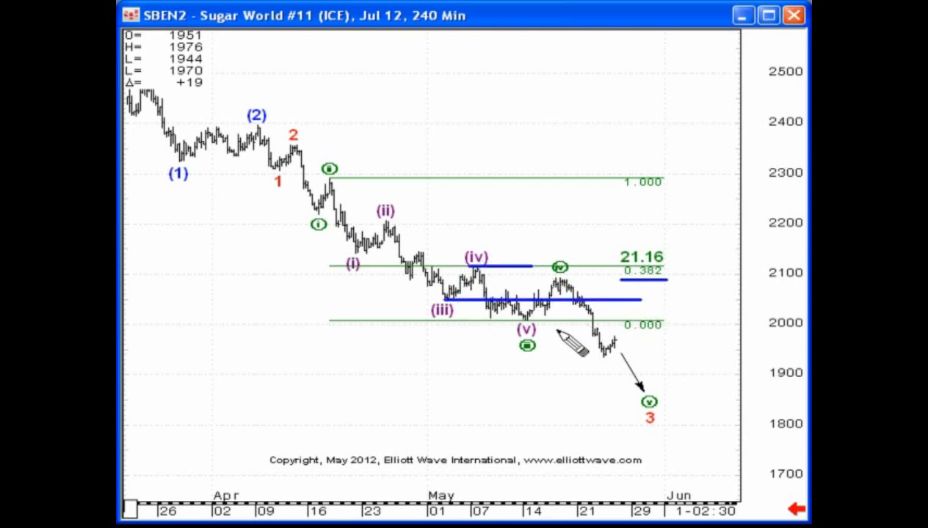
pyautogui.moveTo(550, 330)
pyautogui.mouseDown()
pyautogui.moveTo(585, 281)
pyautogui.moveTo(653, 371)
pyautogui.mouseUp()
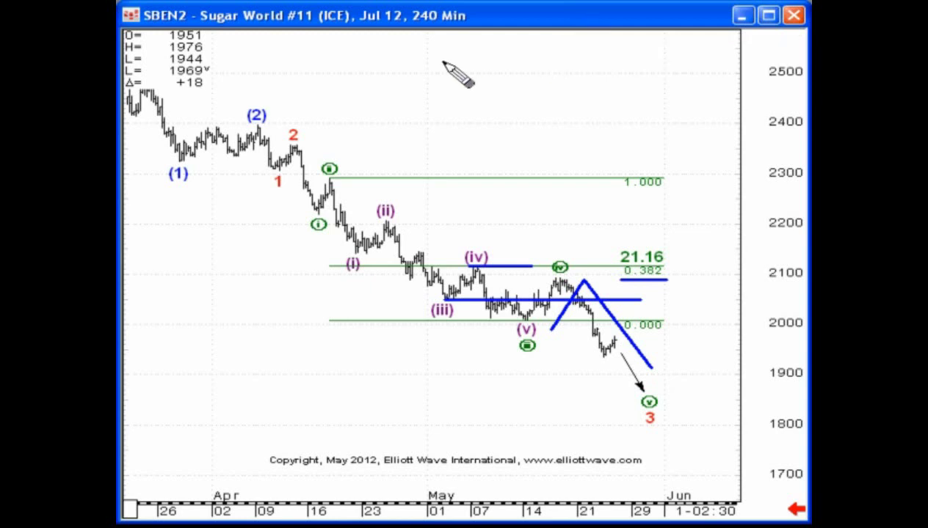
pyautogui.moveTo(404, 43); pyautogui.dragTo(479, 44)
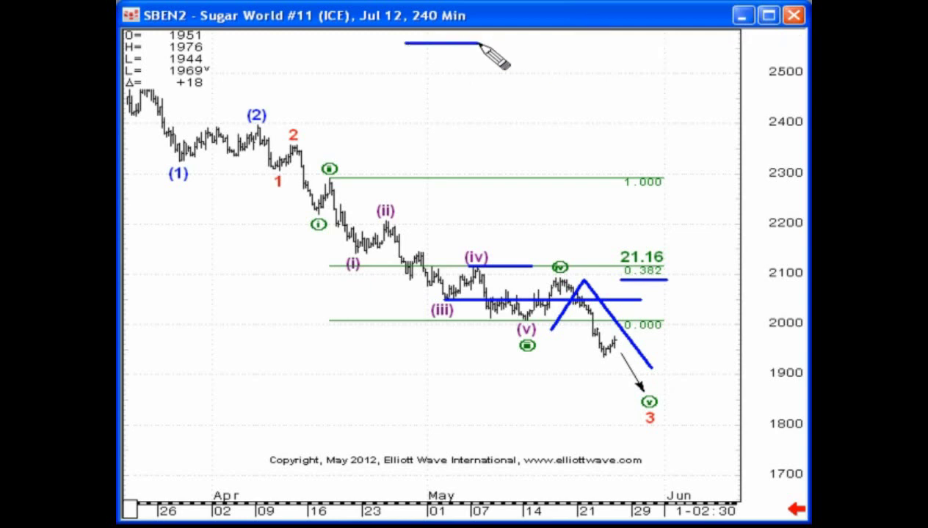
# On the 60-minute Sugar zigzag chart, trace the rising channel and underline the 20.81 target note.
pyautogui.press('pagedown')
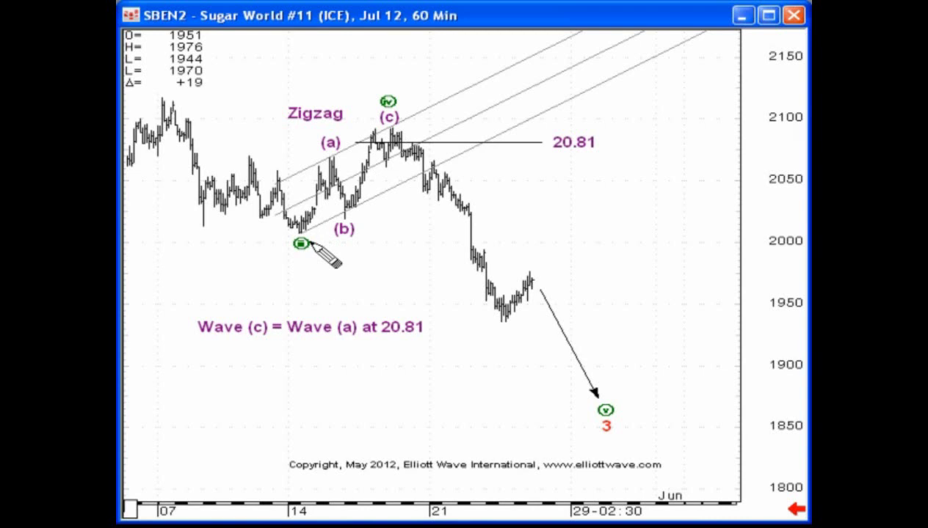
pyautogui.moveTo(302, 238); pyautogui.dragTo(470, 149)
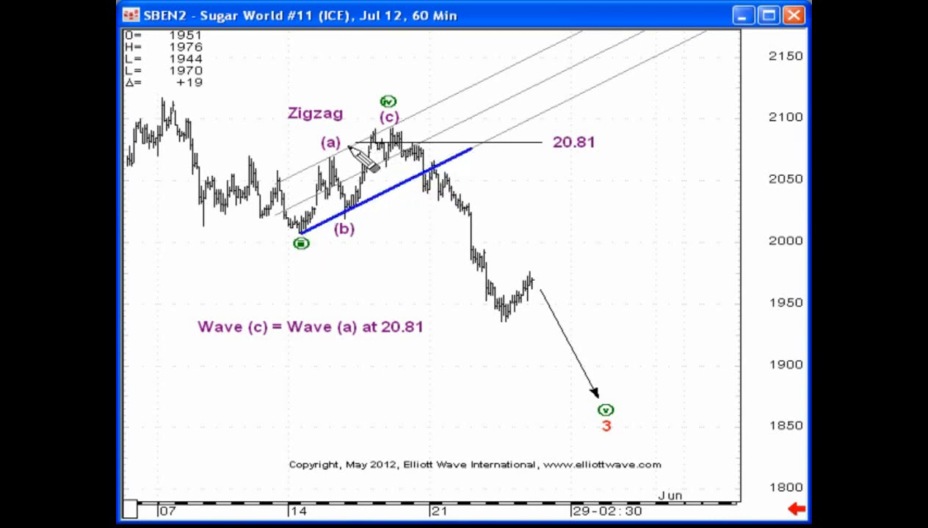
pyautogui.moveTo(350, 149); pyautogui.dragTo(449, 96)
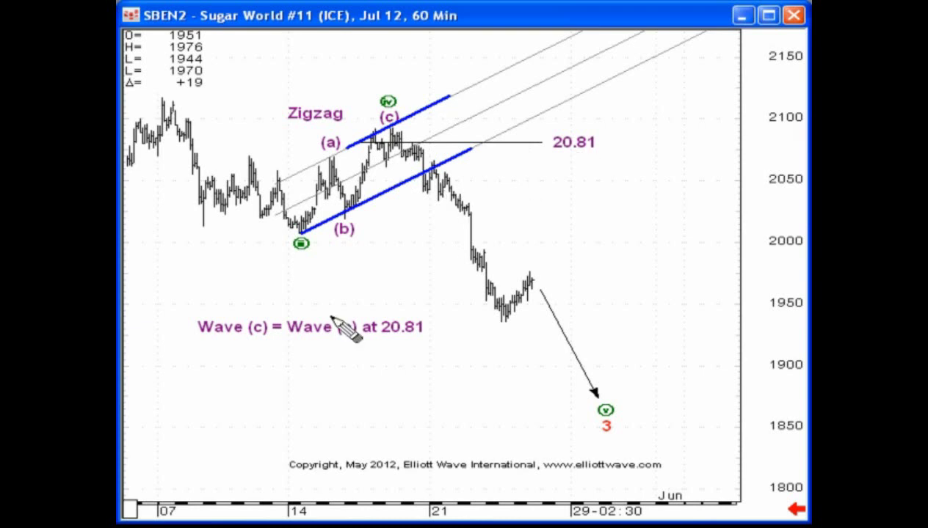
pyautogui.moveTo(199, 340); pyautogui.dragTo(426, 340)
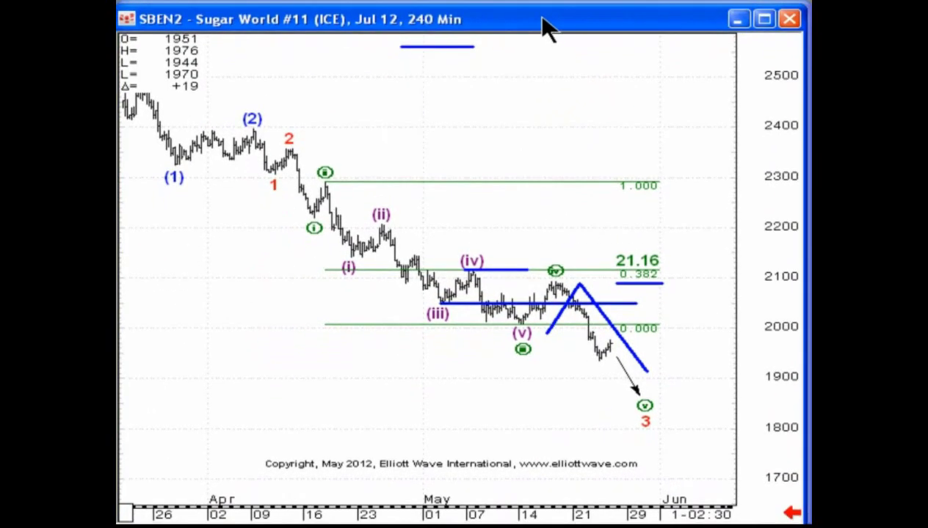
# Sketch a long falling blue trend line across the Sugar chart.
pyautogui.moveTo(195, 122); pyautogui.dragTo(667, 365)
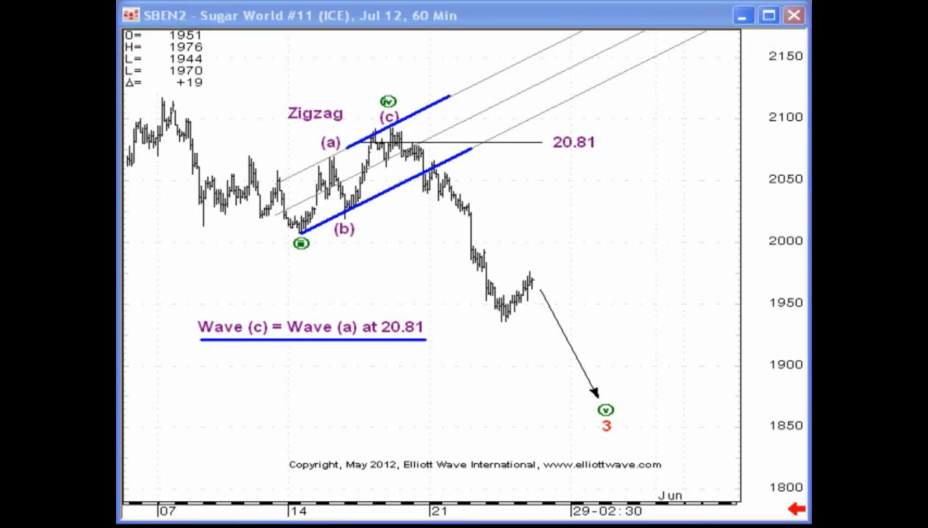
# Advance to the Daily Sugar chart with stochastics and volume.
pyautogui.press('Right')
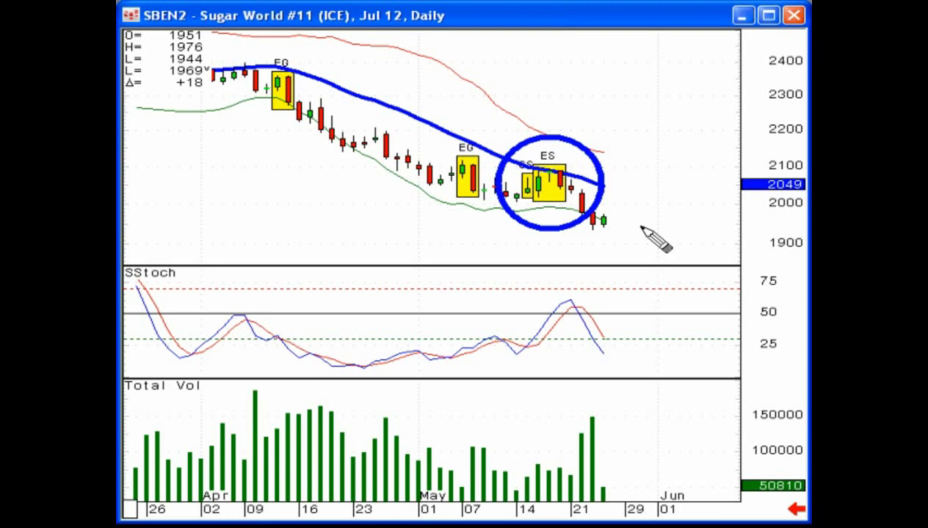
# Cycle back to the 60-minute Sugar chart, then forward to the Soybean Oil 240-minute chart.
pyautogui.hotkey('ctrl', 'Tab')
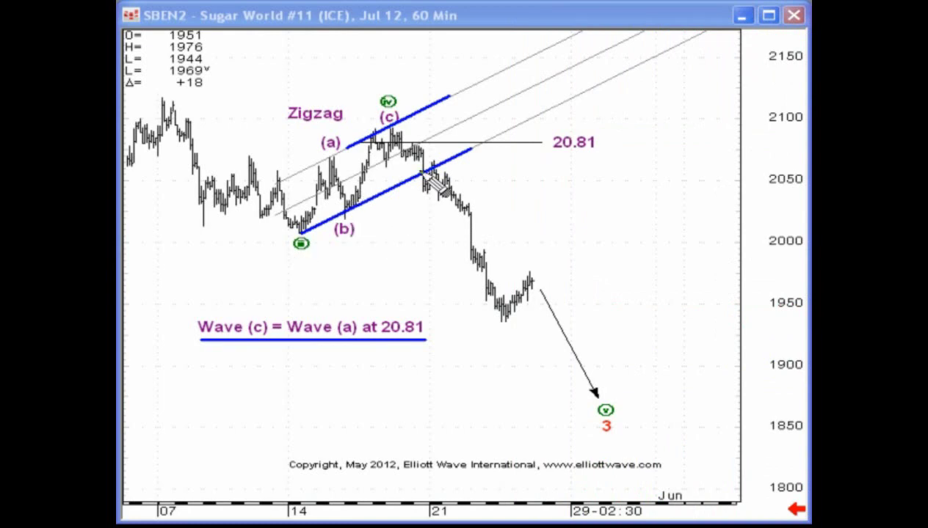
pyautogui.press('Right')
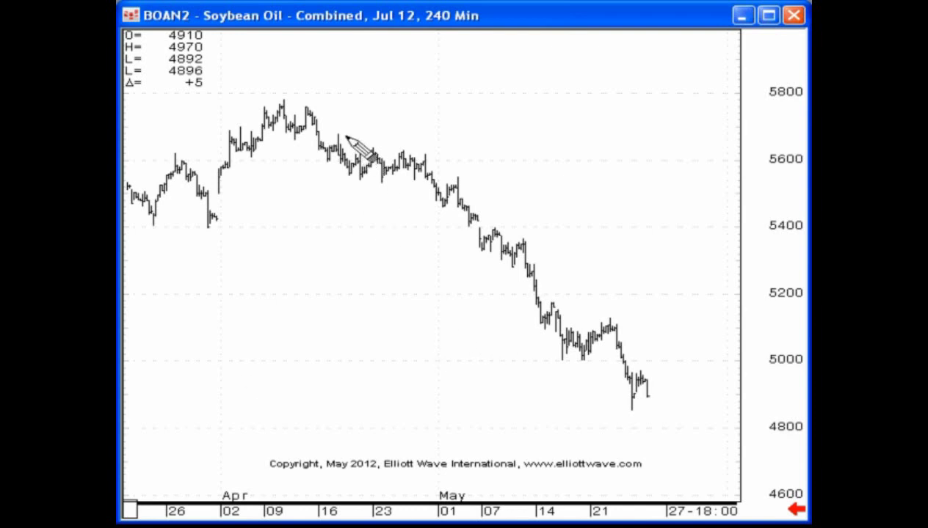
# Sketch a blue downtrend line across the Soybean Oil 240-minute chart.
pyautogui.moveTo(343, 137); pyautogui.dragTo(698, 431)
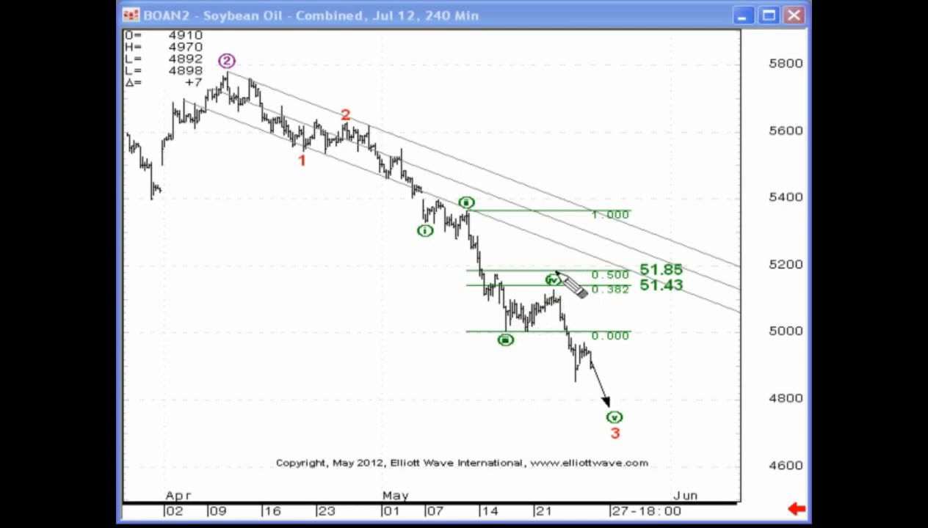
# Mark the wave iv rise-and-fall, the circled iii low and the 0.500 level, then advance to the 45-minute chart.
pyautogui.moveTo(538, 335)
pyautogui.mouseDown()
pyautogui.moveTo(572, 293)
pyautogui.moveTo(643, 404)
pyautogui.mouseUp()
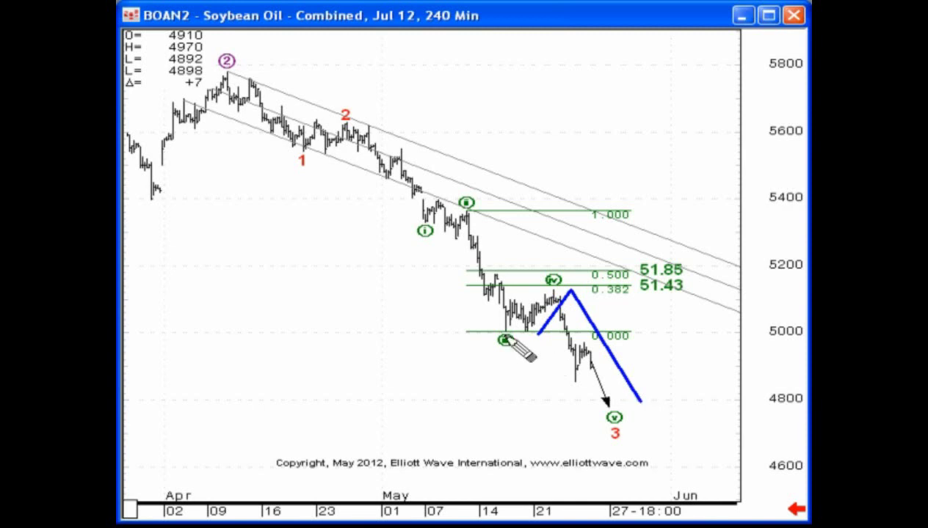
pyautogui.moveTo(487, 299)
pyautogui.mouseDown()
pyautogui.moveTo(471, 267)
pyautogui.moveTo(635, 301)
pyautogui.moveTo(610, 299)
pyautogui.mouseUp()
pyautogui.moveTo(495, 275)
pyautogui.mouseDown()
pyautogui.moveTo(596, 274)
pyautogui.moveTo(588, 276)
pyautogui.mouseUp()
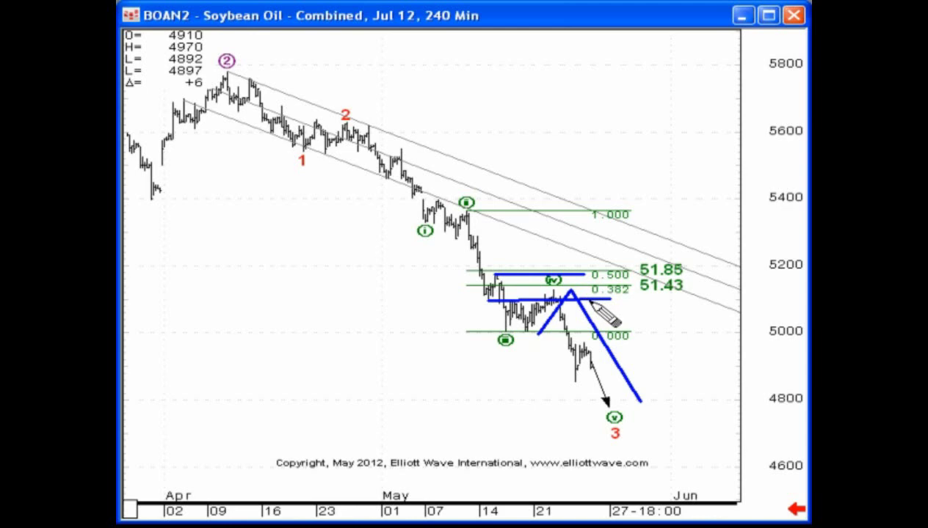
pyautogui.press('Right')
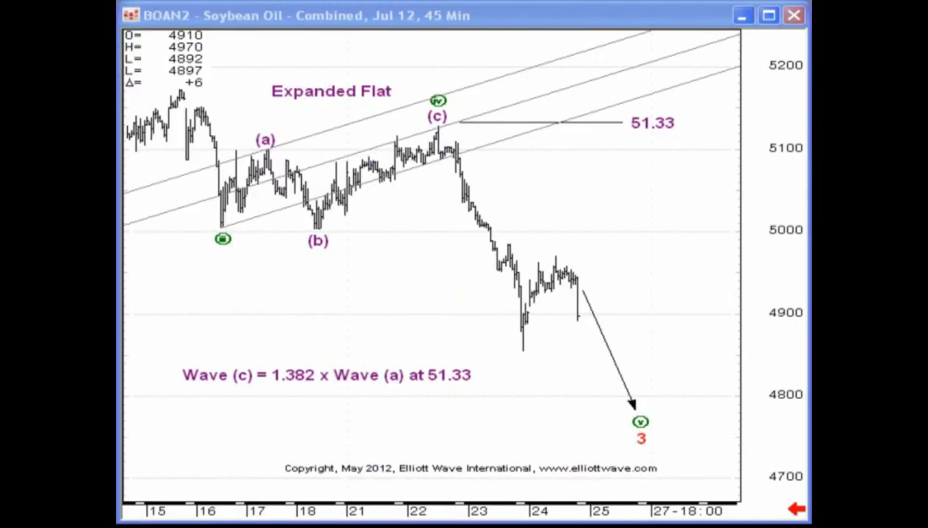
# With the freehand pen, trace the (a) and (b) legs up from the wave low.
pyautogui.hotkey('ctrl', 'p')
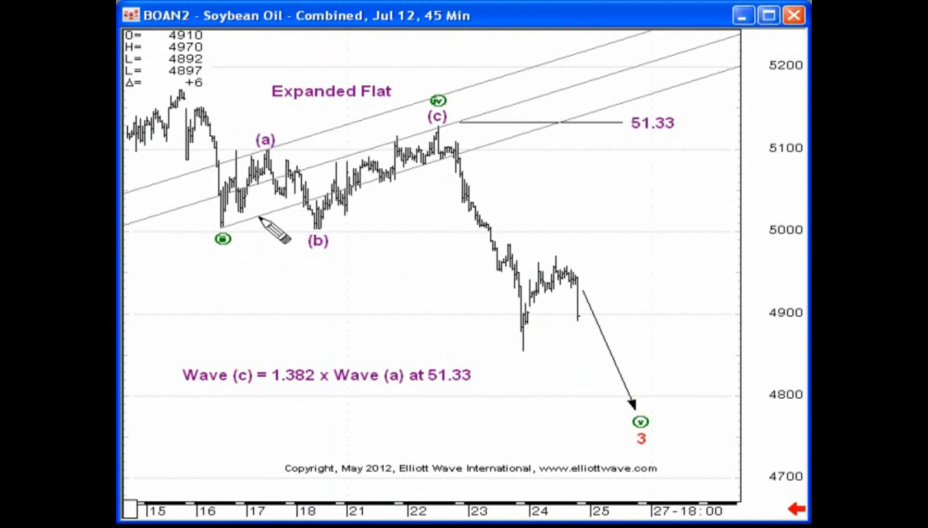
pyautogui.moveTo(223, 225); pyautogui.dragTo(237, 156)
pyautogui.moveTo(223, 225)
pyautogui.mouseDown()
pyautogui.moveTo(265, 152)
pyautogui.moveTo(299, 232)
pyautogui.moveTo(317, 230)
pyautogui.mouseUp()
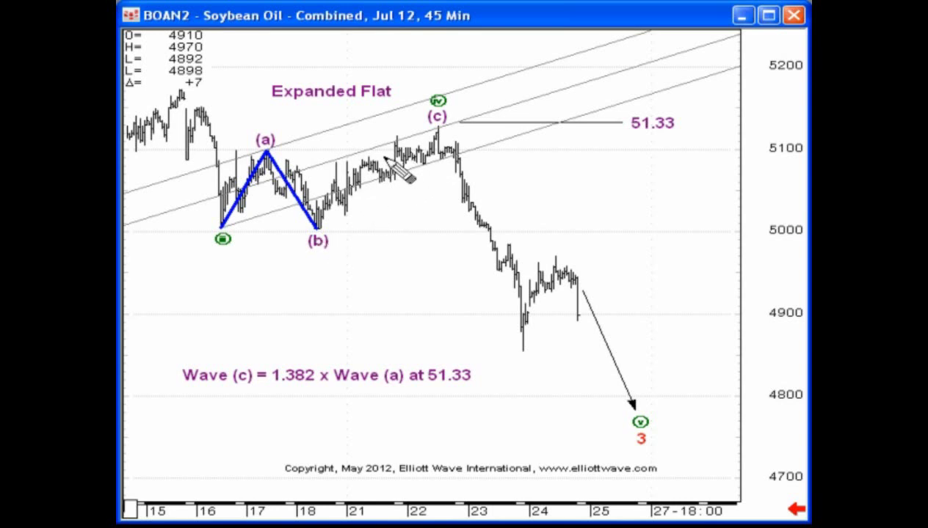
# Remove the old trend channel and redraw it from the circled iii low with a parallel line.
pyautogui.rightClick(338, 159)
pyautogui.click(354, 147)
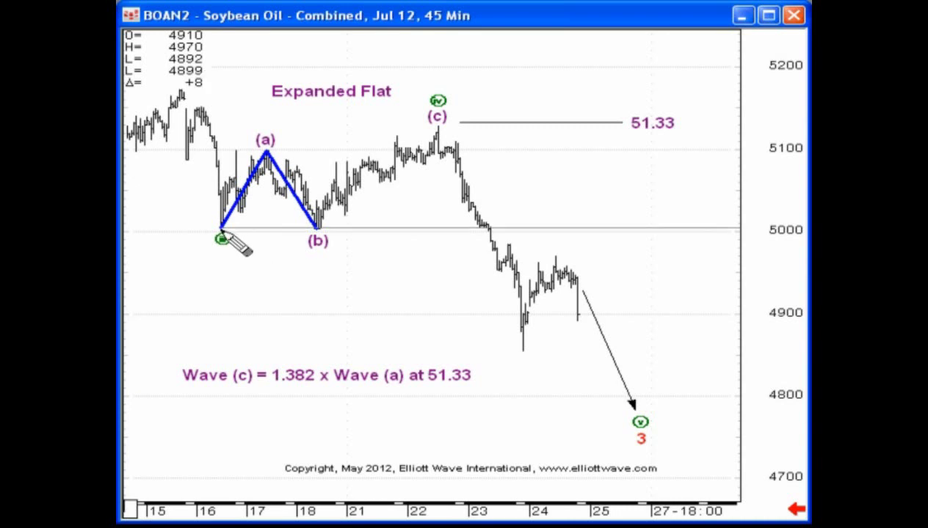
pyautogui.moveTo(224, 231); pyautogui.dragTo(428, 169)
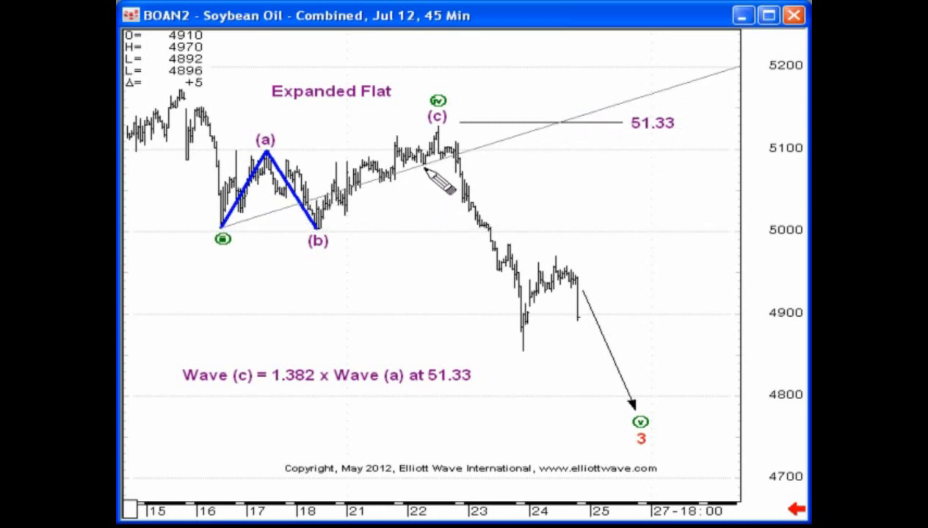
pyautogui.moveTo(221, 231); pyautogui.dragTo(266, 149)
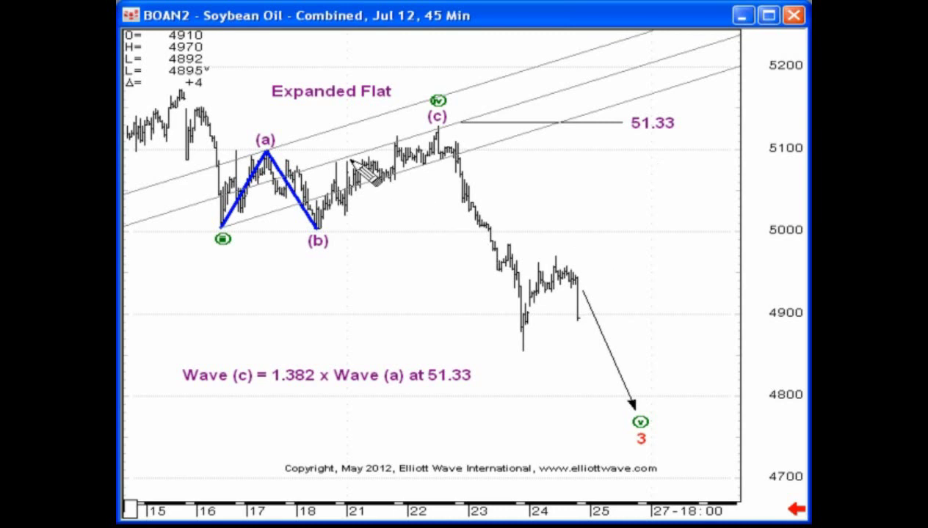
# Draw a blue line along the highs into wave (c), redoing the misplaced first attempt.
pyautogui.moveTo(346, 160); pyautogui.dragTo(525, 110)
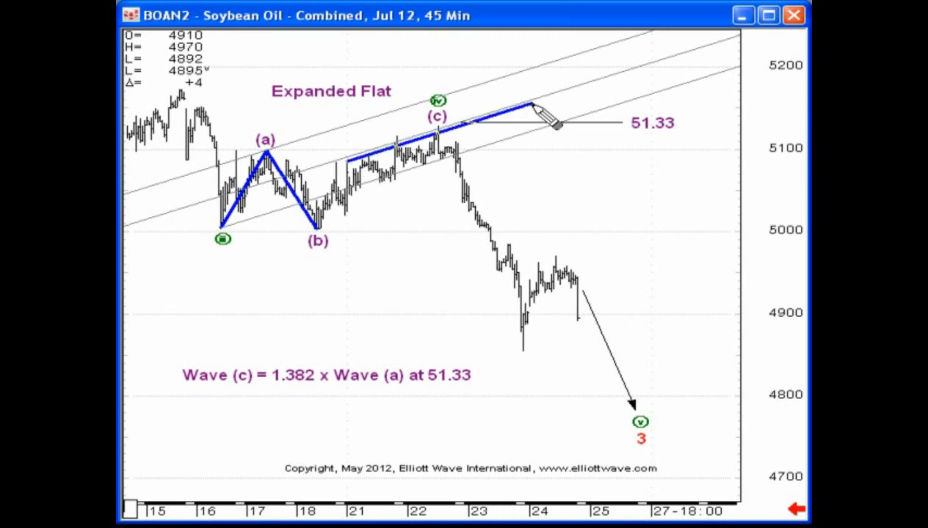
pyautogui.press('Escape')
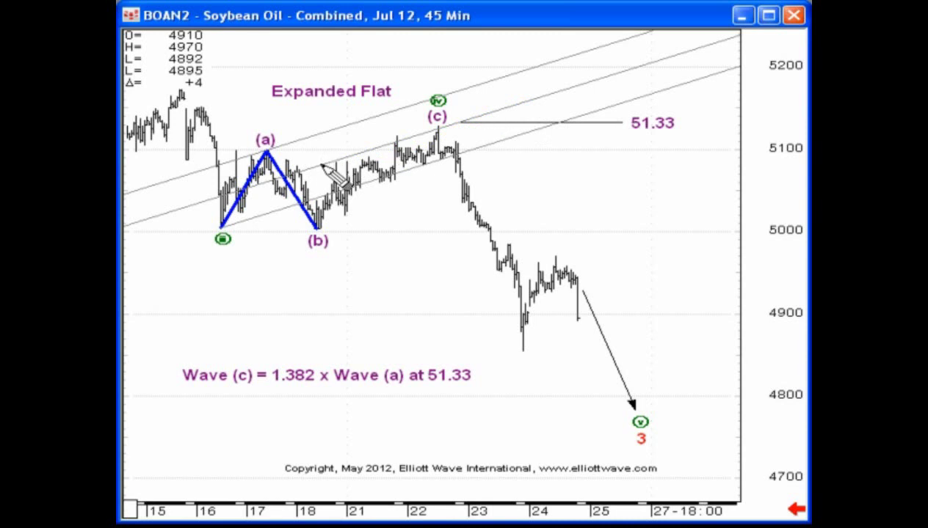
pyautogui.moveTo(318, 167); pyautogui.dragTo(526, 104)
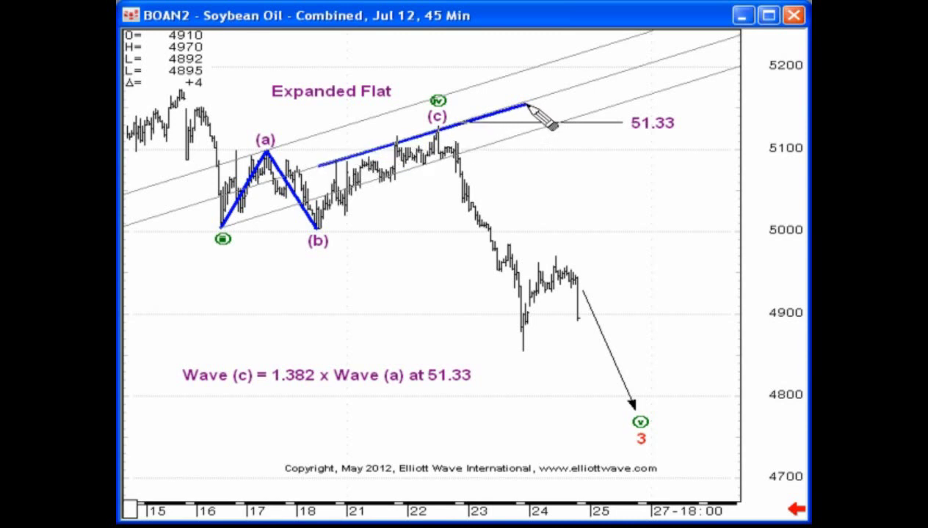